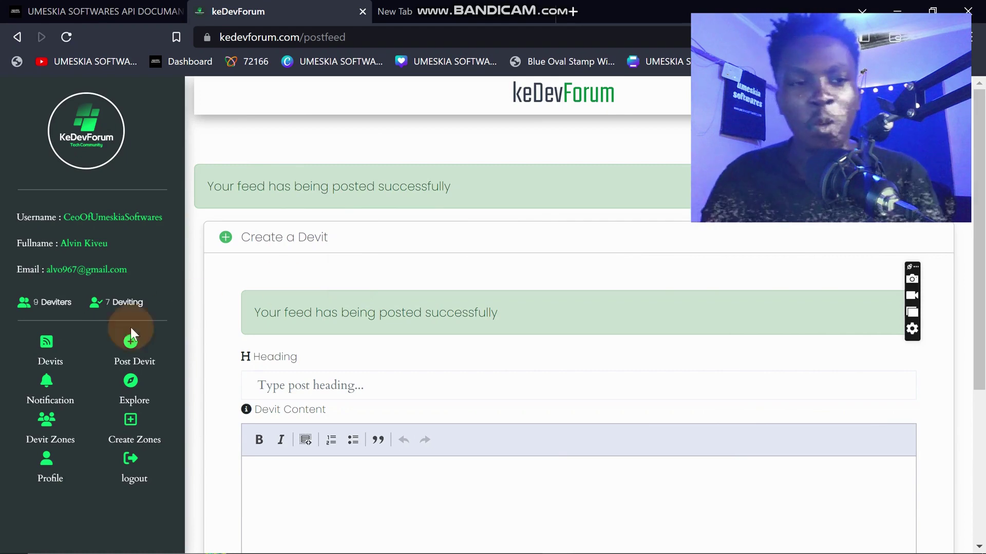
# Open the new UMESKIA SMS API REVIES devit from the feed, then return to the devits feed
pyautogui.click(26, 341)
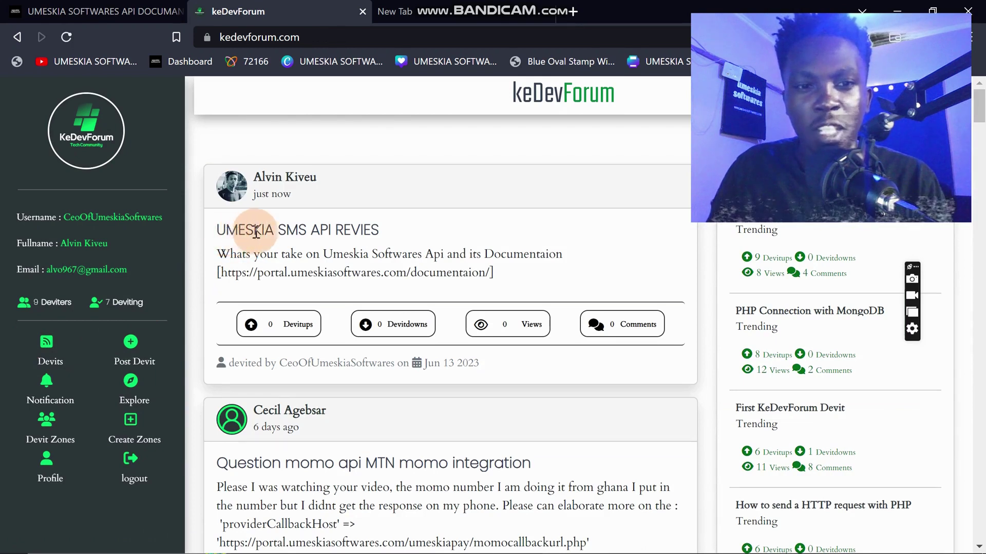
pyautogui.doubleClick(369, 231)
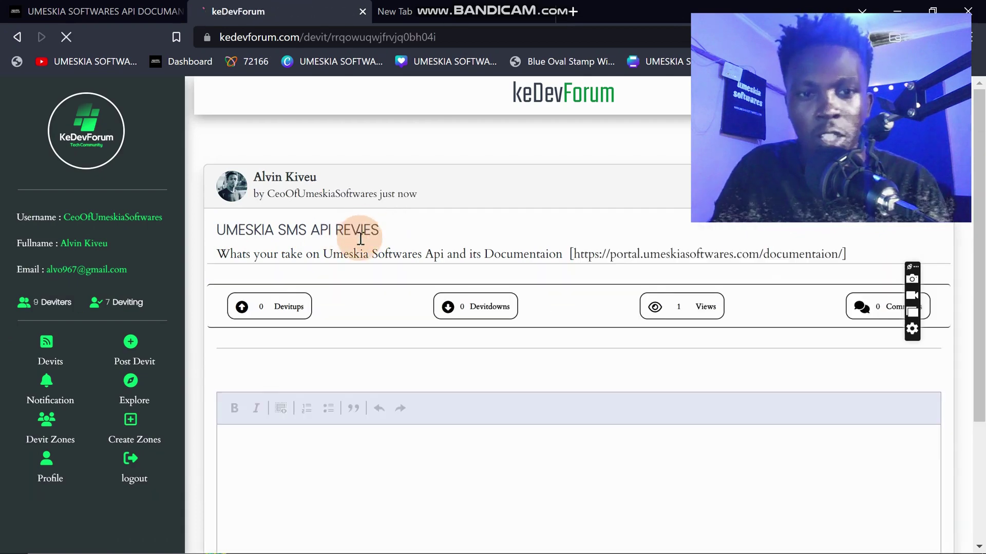
pyautogui.click(61, 329)
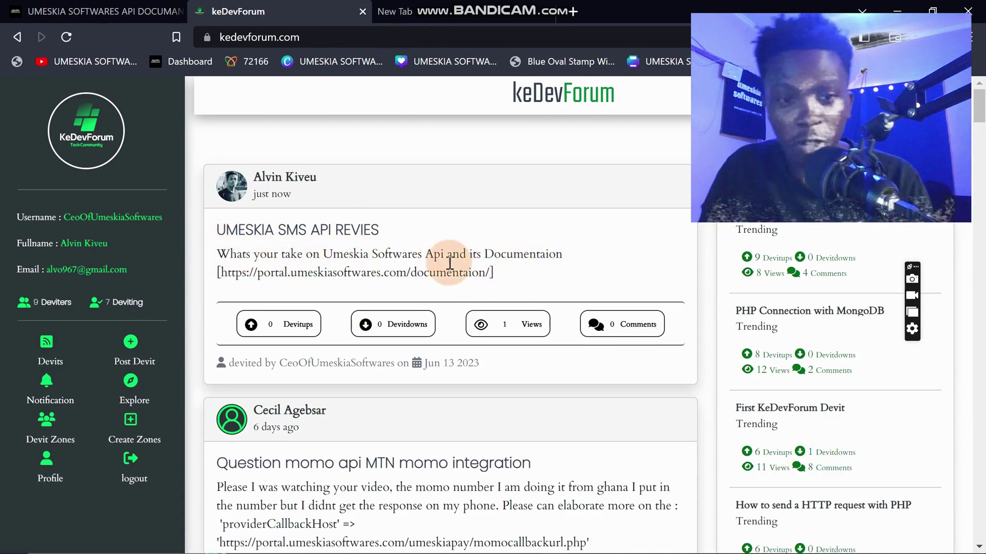
# Leave the new devit with 1 devitup and 0 devitdowns, then open its page
pyautogui.click(253, 327)
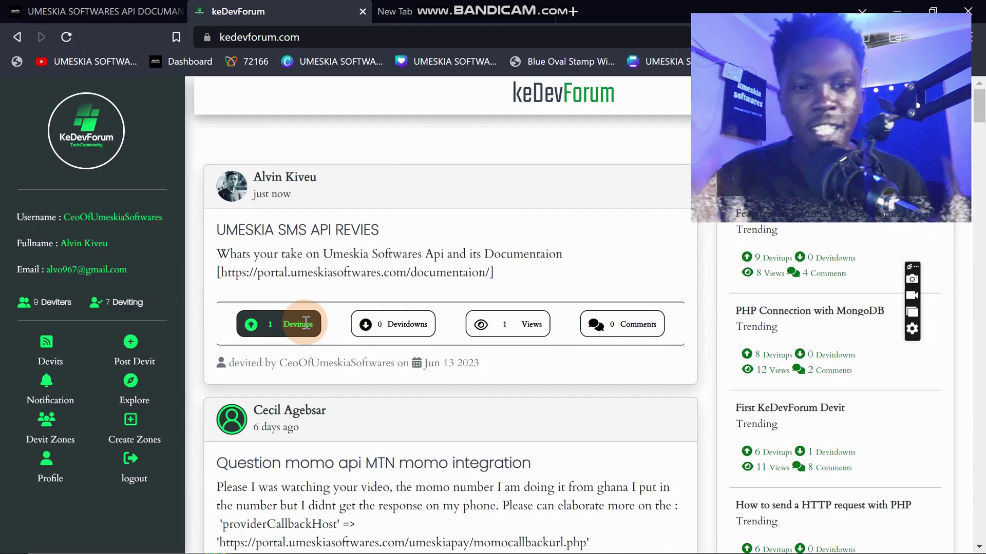
pyautogui.click(365, 326)
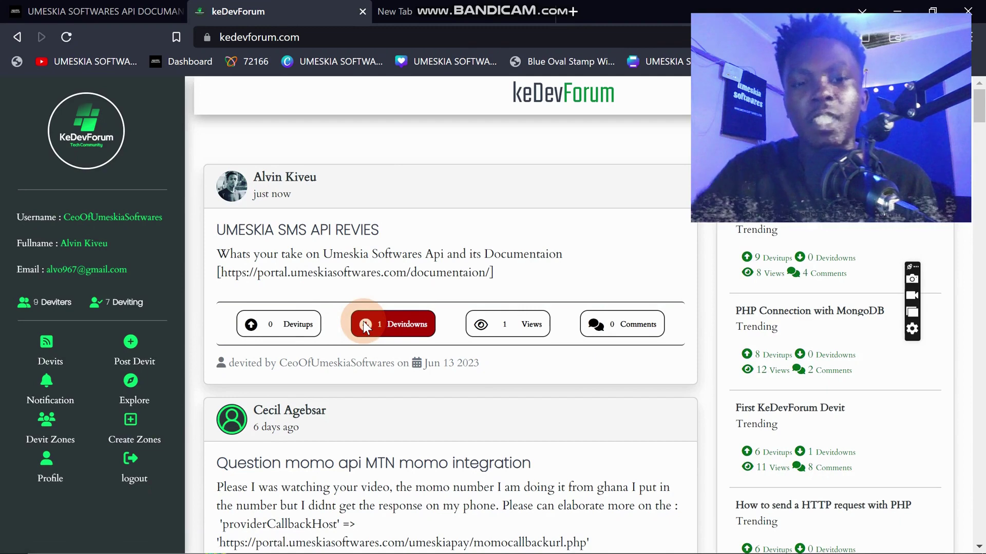
pyautogui.click(265, 324)
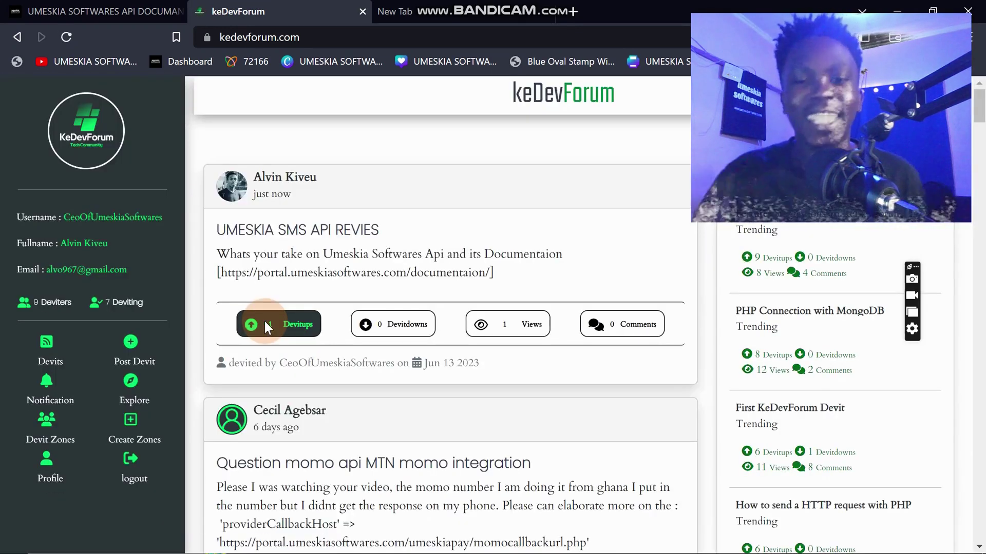
pyautogui.click(482, 252)
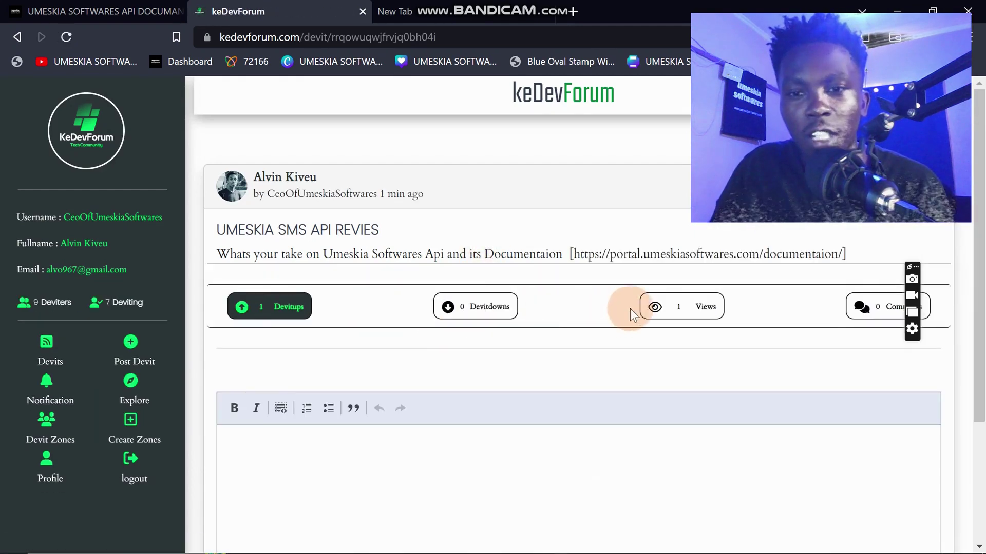
# Post the comment 'Its amaizing' on the devit and go back to the devits feed
pyautogui.scroll(-3, 328, 434)
pyautogui.click(294, 285)
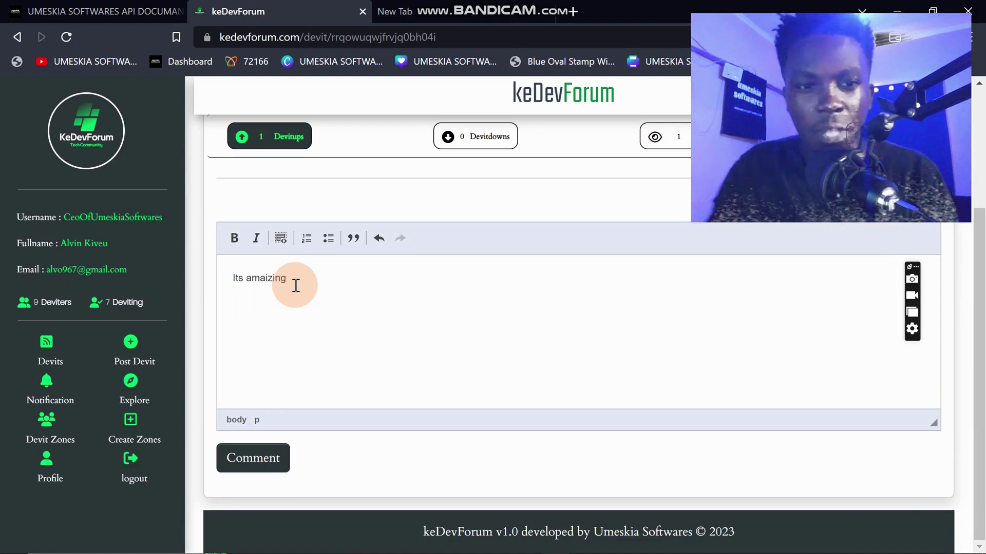
pyautogui.click(248, 469)
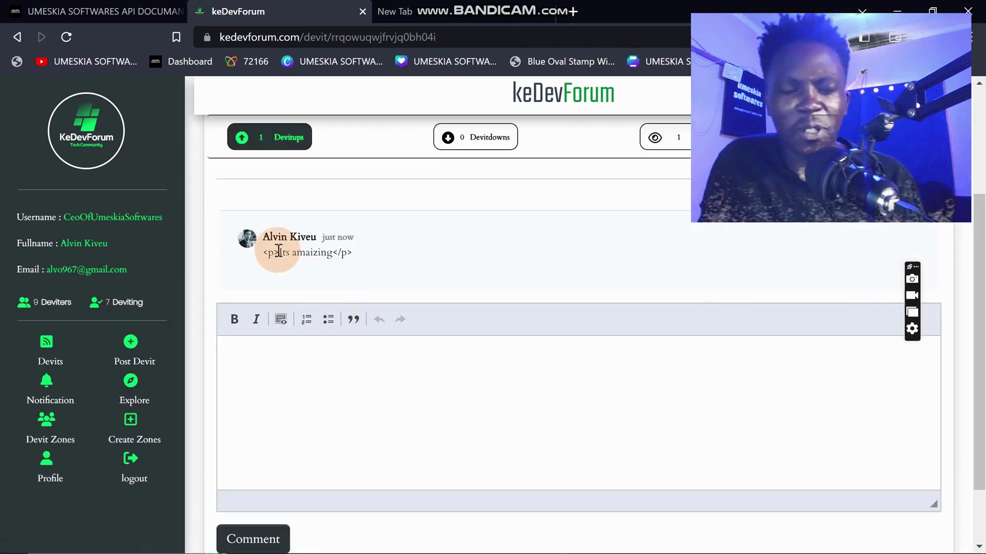
pyautogui.doubleClick(335, 252)
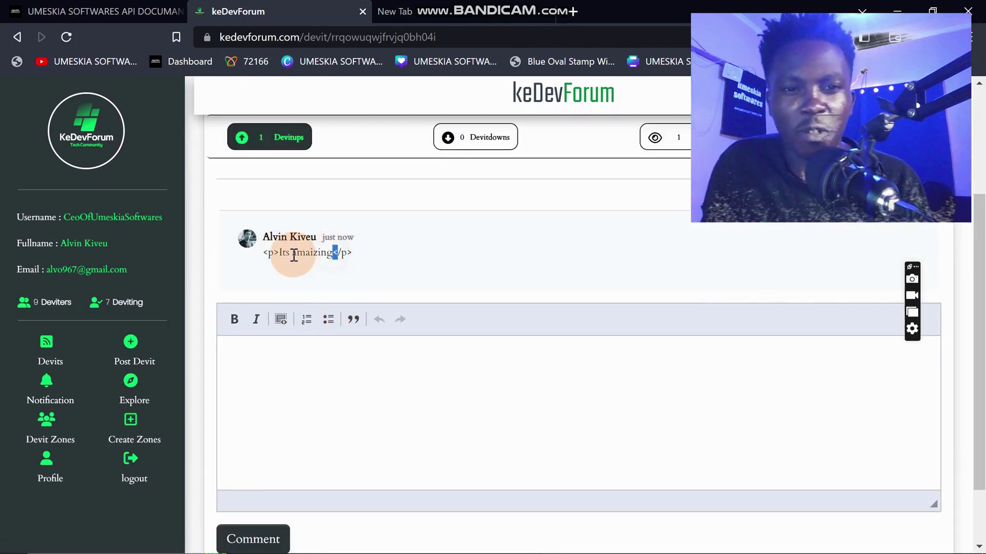
pyautogui.scroll(3, 291, 256)
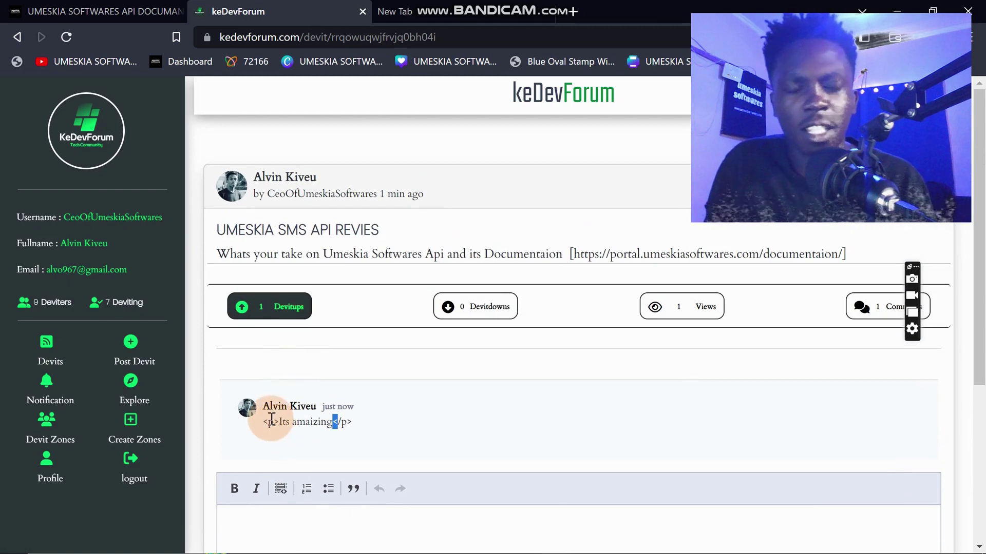
pyautogui.click(278, 417)
pyautogui.moveTo(277, 417); pyautogui.dragTo(337, 422)
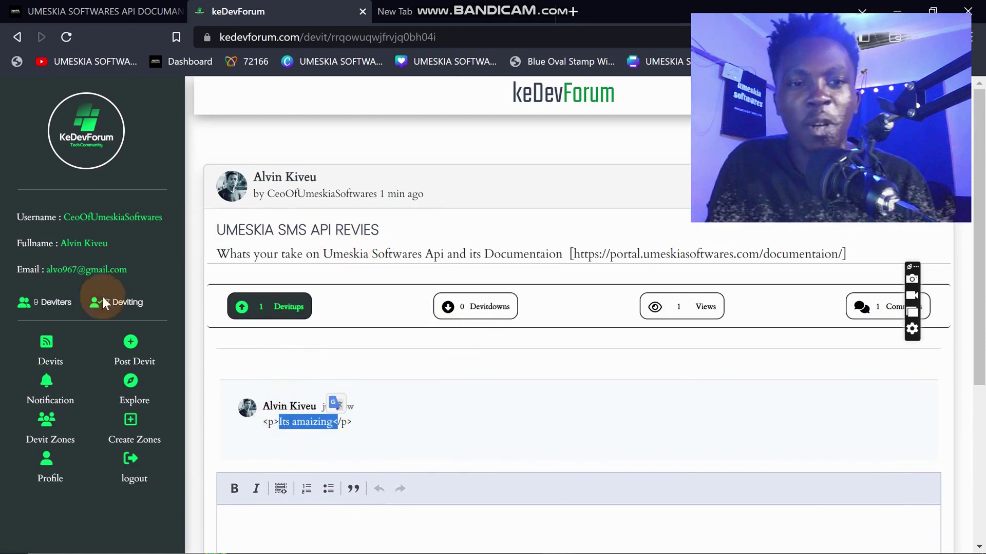
pyautogui.click(44, 354)
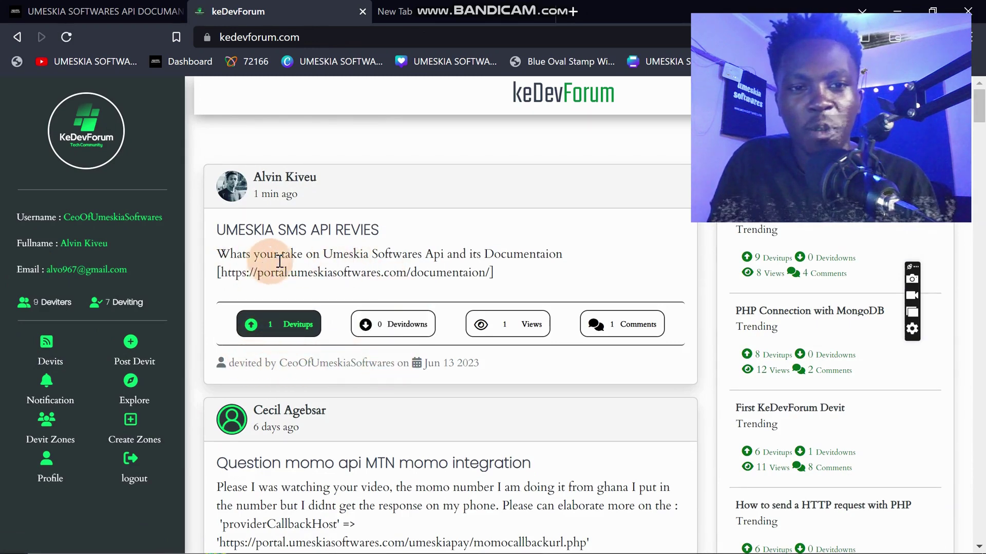
# Upvote the MTN momo integration question and the <img src=x> post in the feed
pyautogui.scroll(-1, 360, 285)
pyautogui.scroll(-2, 361, 279)
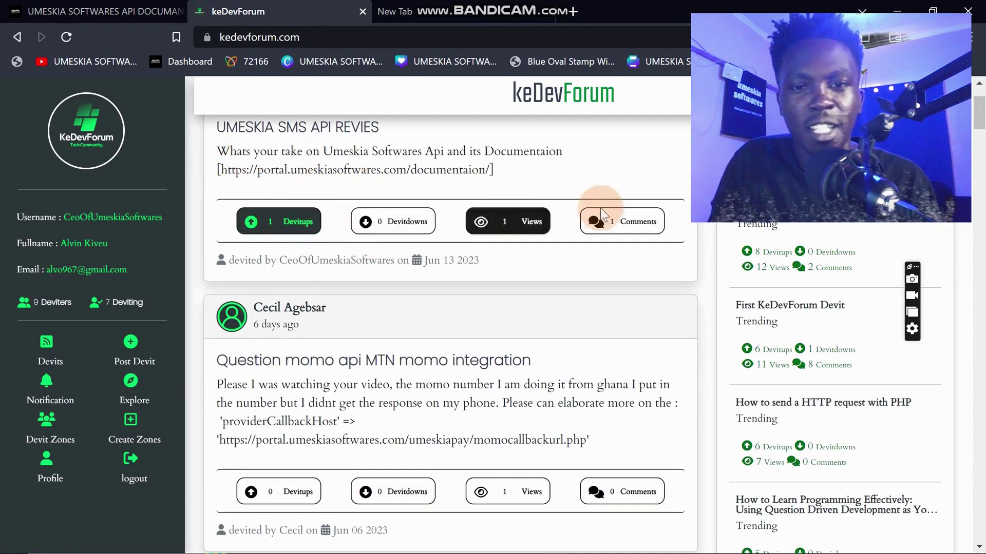
pyautogui.scroll(-4, 308, 322)
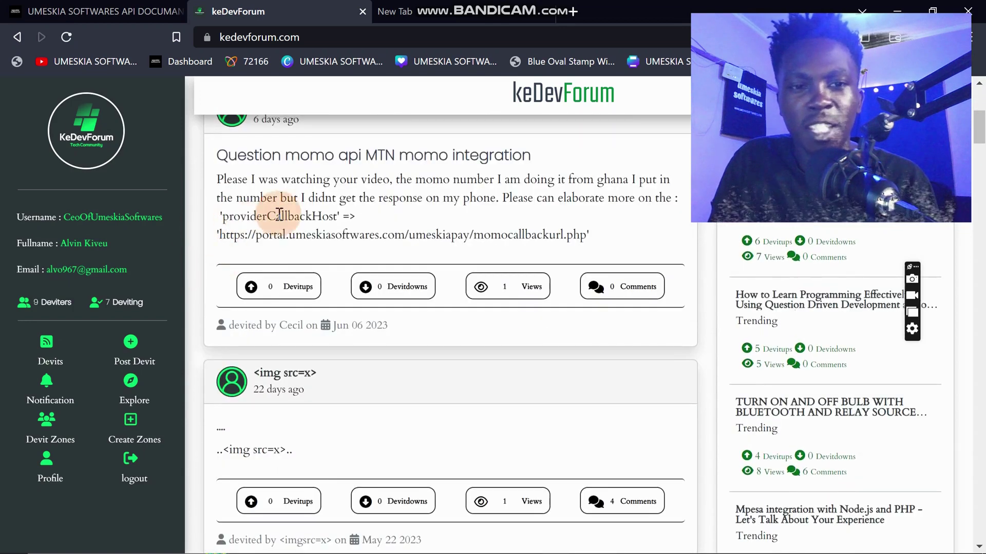
pyautogui.click(269, 287)
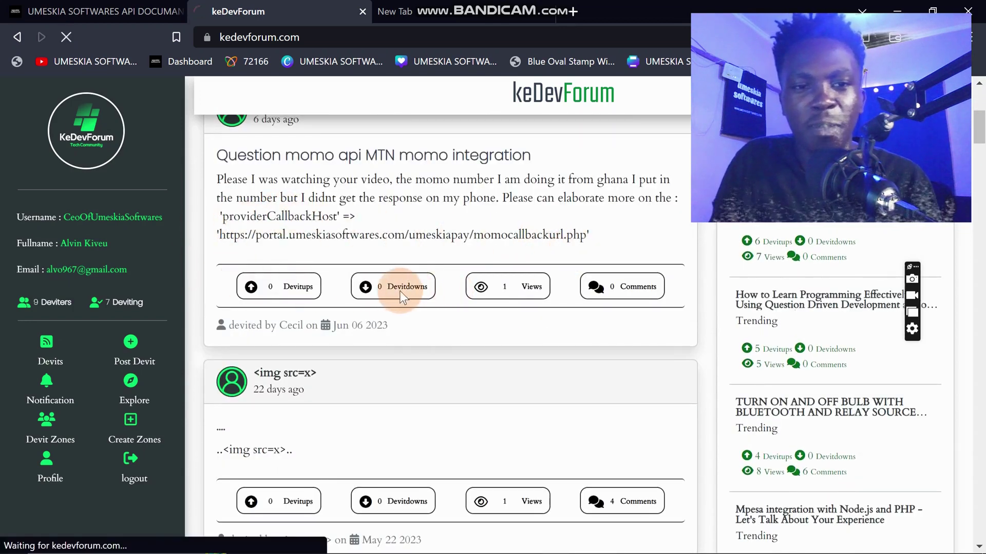
pyautogui.scroll(-4, 330, 287)
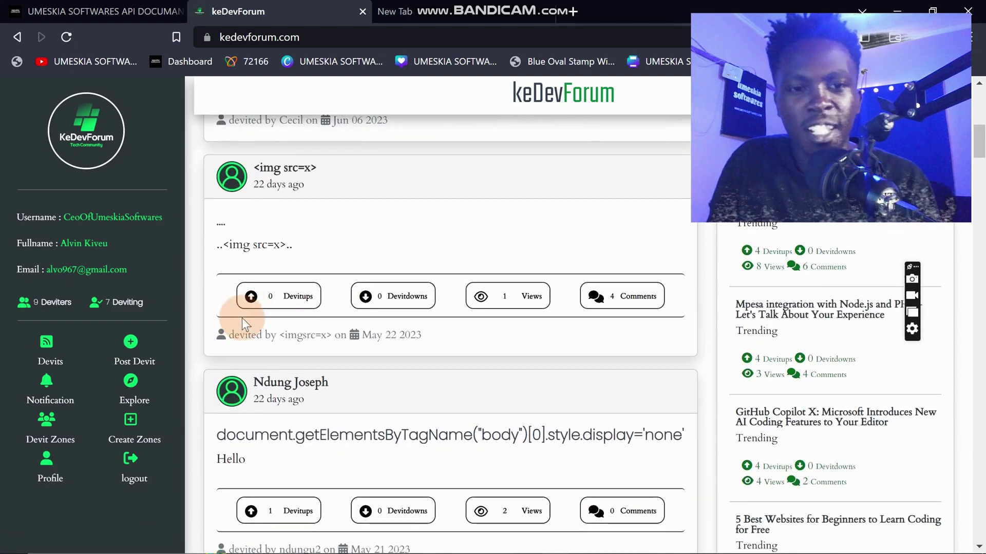
pyautogui.click(278, 296)
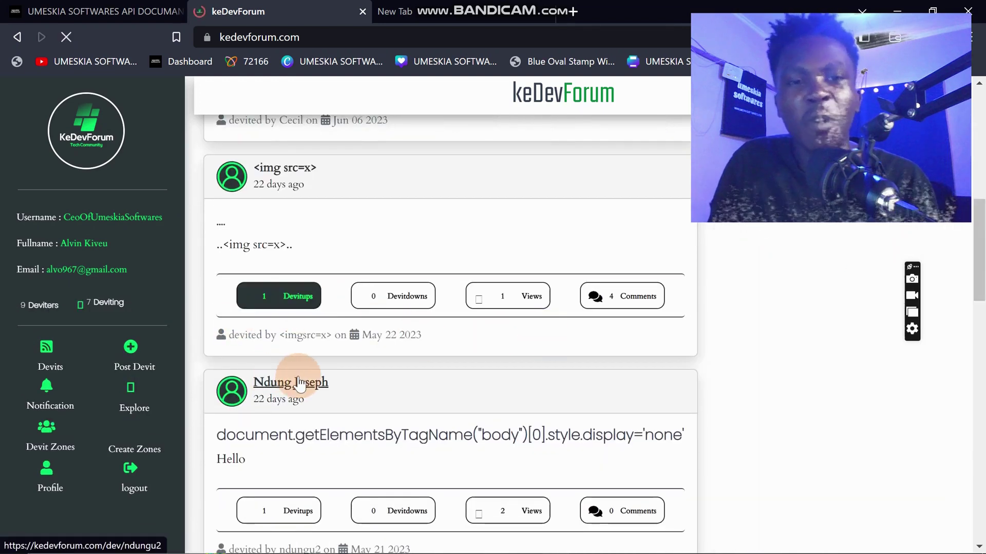
pyautogui.scroll(6, 283, 374)
pyautogui.scroll(-2, 308, 380)
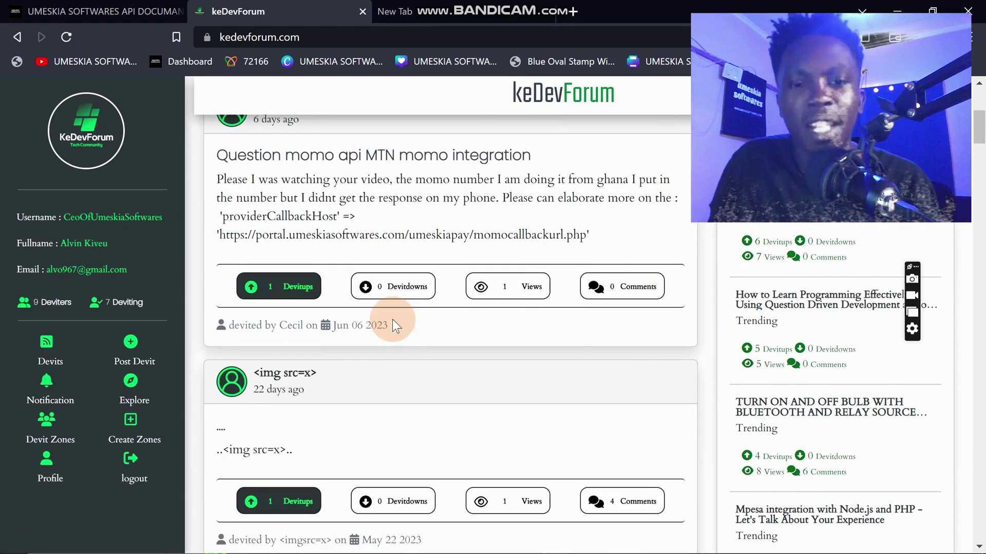
pyautogui.scroll(-4, 393, 320)
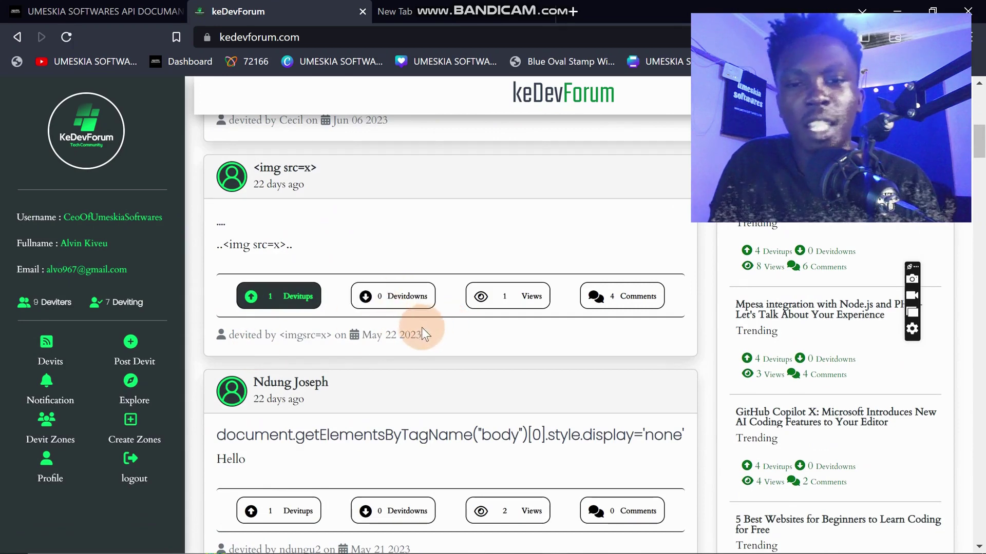
pyautogui.scroll(2, 482, 316)
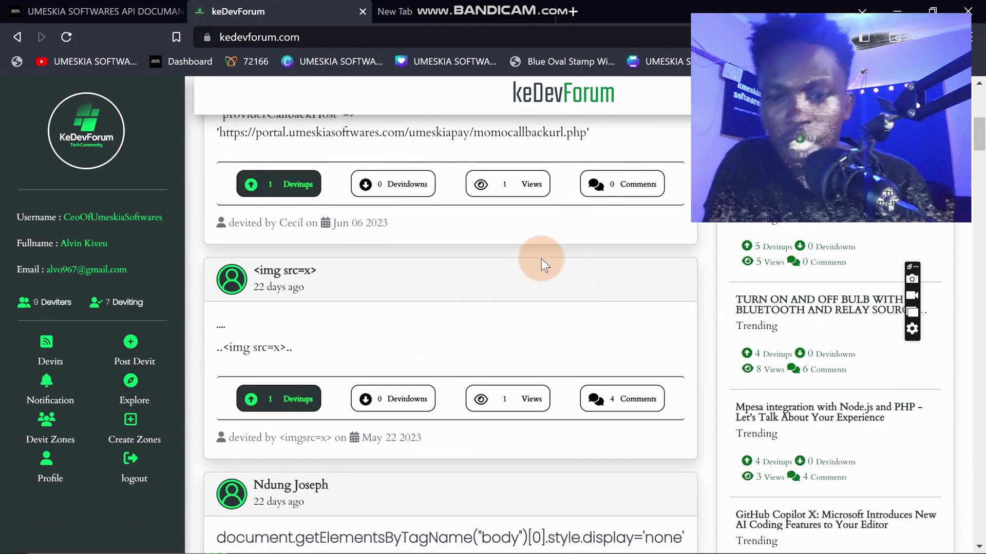
pyautogui.scroll(3, 544, 343)
pyautogui.scroll(-4, 467, 303)
pyautogui.scroll(5, 329, 277)
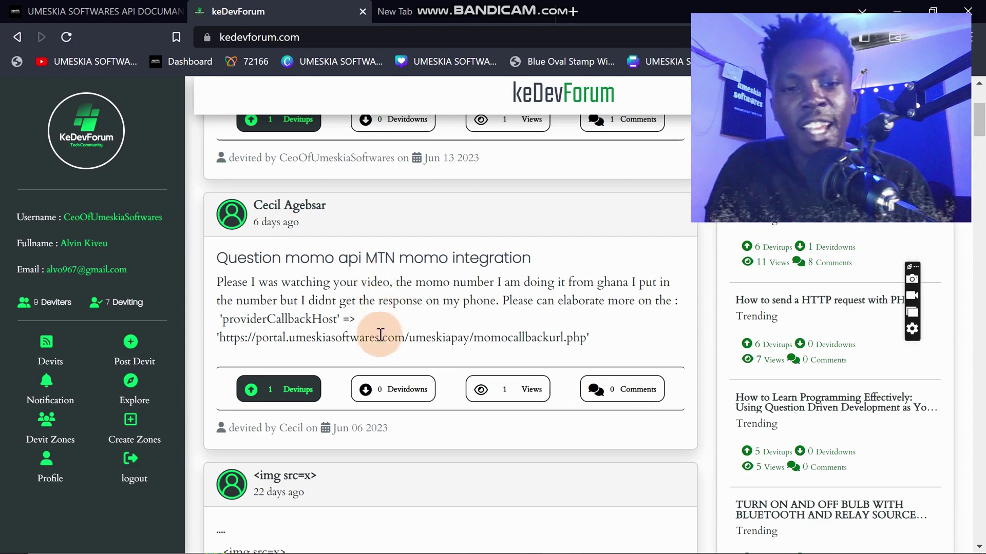
pyautogui.scroll(-2, 378, 323)
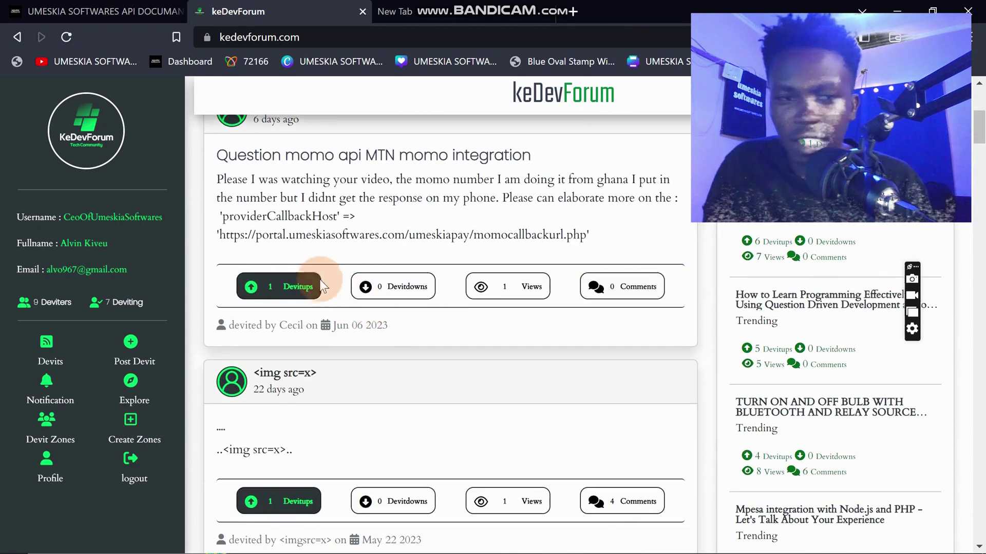
pyautogui.scroll(-4, 385, 308)
# Read through the comment and added-you-as-a-deviter notifications, then go to the Explore page
pyautogui.click(49, 398)
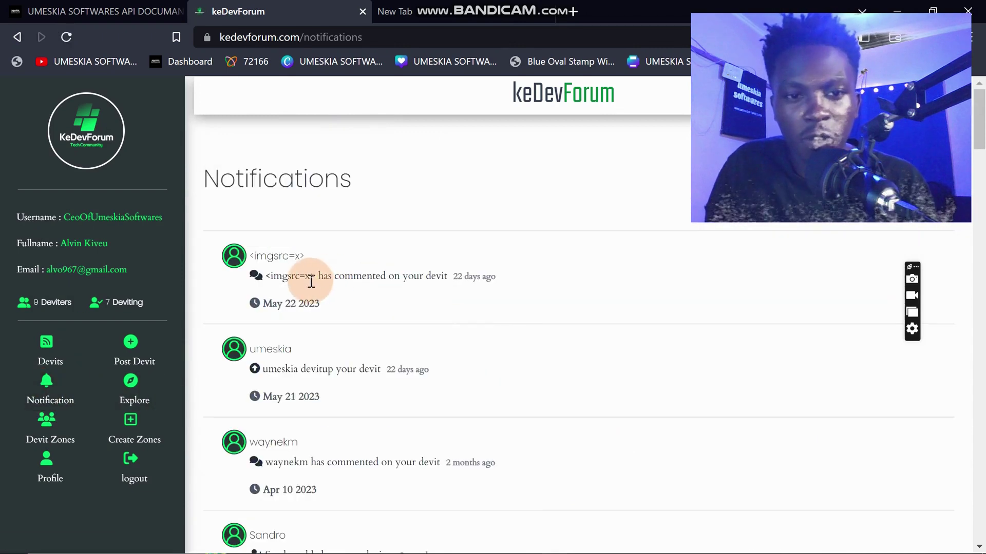
pyautogui.moveTo(311, 275); pyautogui.dragTo(508, 271)
pyautogui.doubleClick(370, 277)
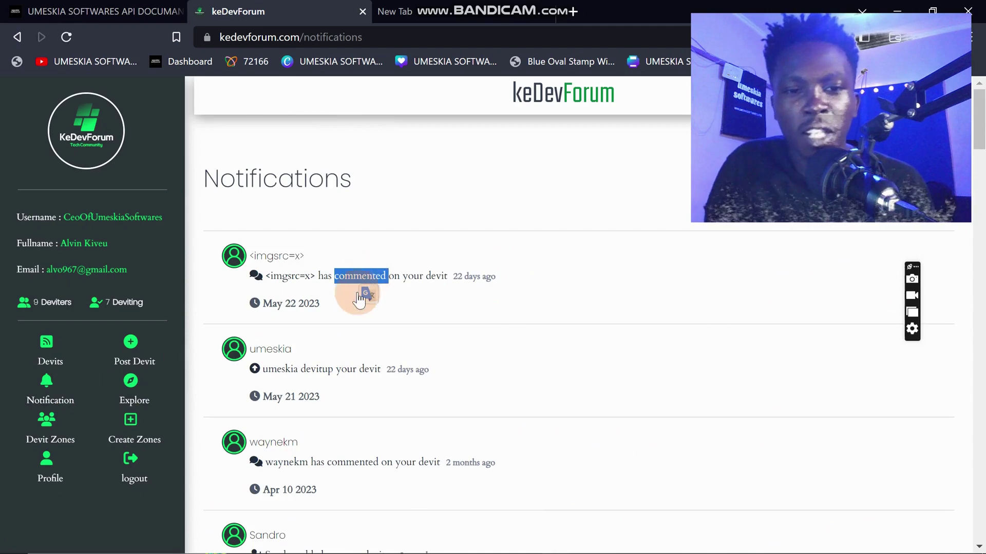
pyautogui.scroll(-4, 323, 284)
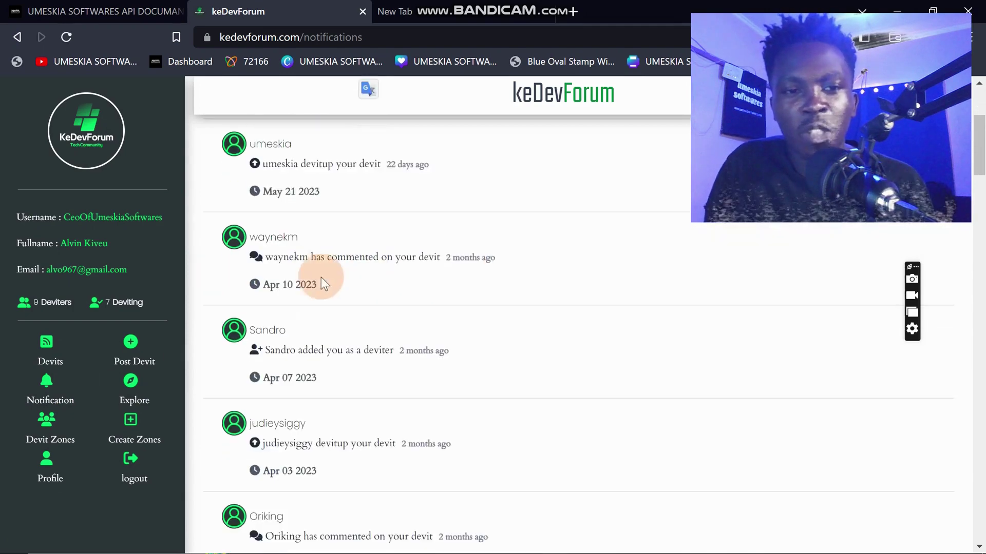
pyautogui.scroll(2, 270, 174)
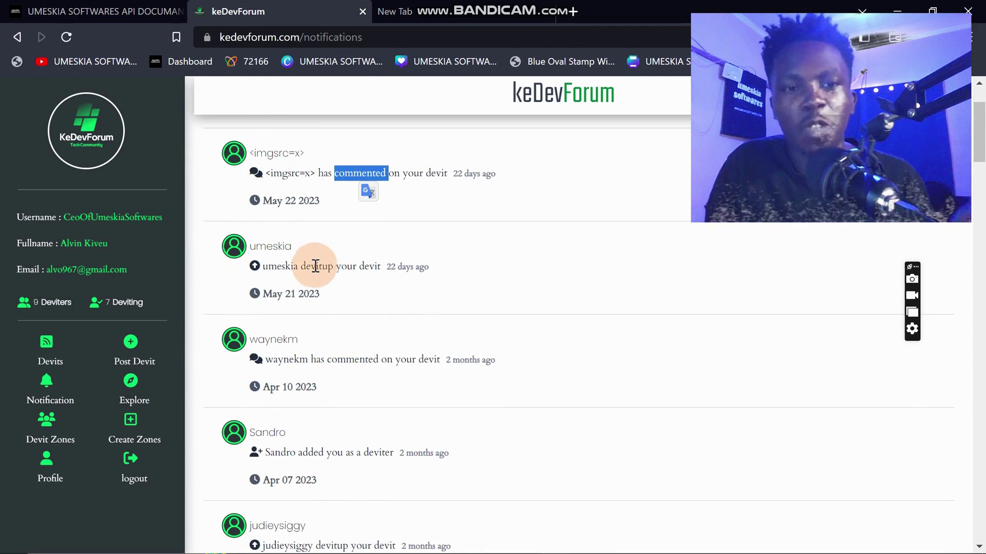
pyautogui.click(361, 270)
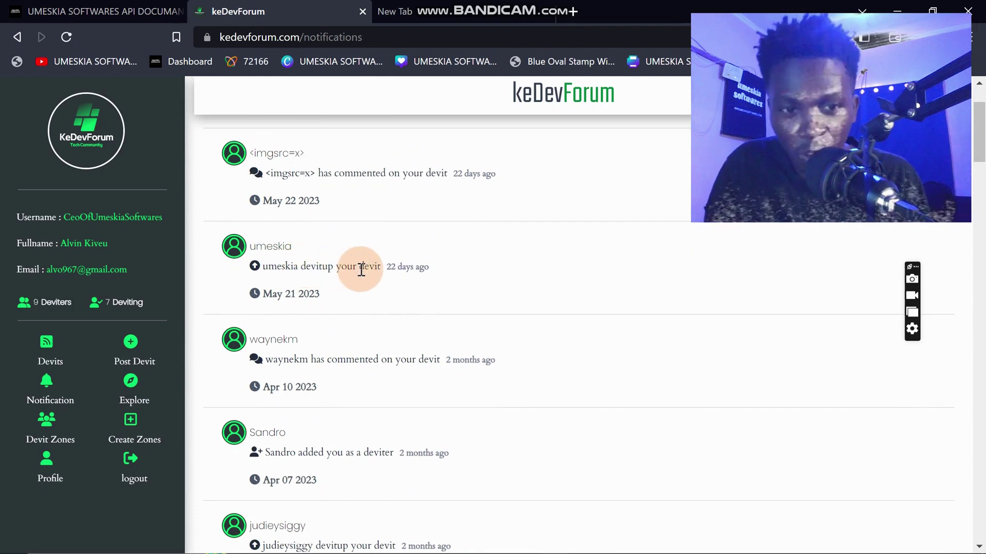
pyautogui.scroll(-2, 346, 306)
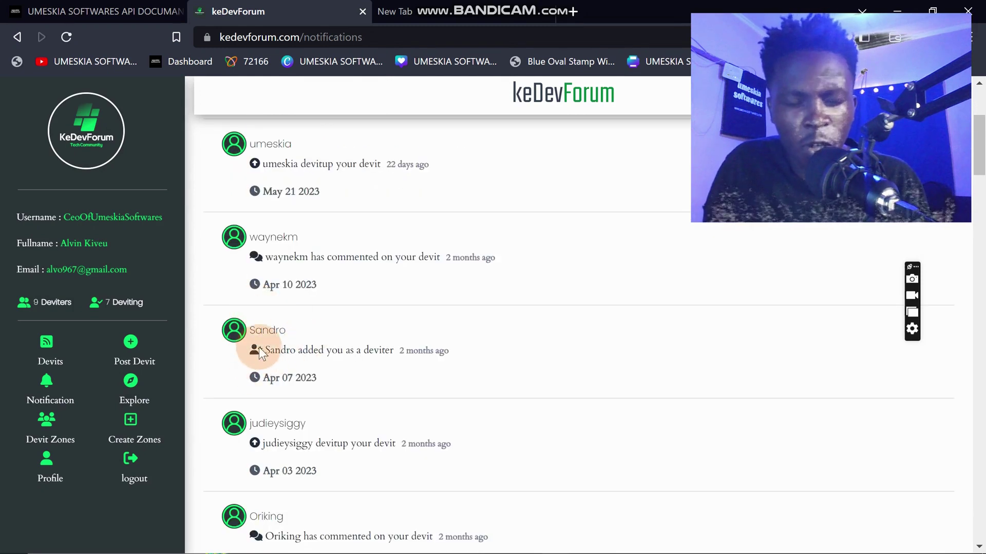
pyautogui.moveTo(258, 347); pyautogui.dragTo(334, 343)
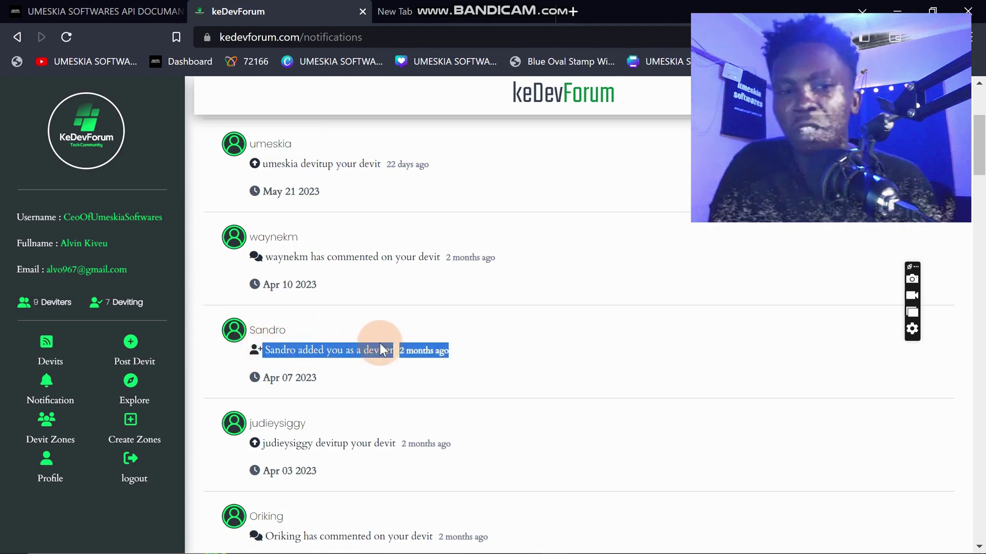
pyautogui.click(114, 395)
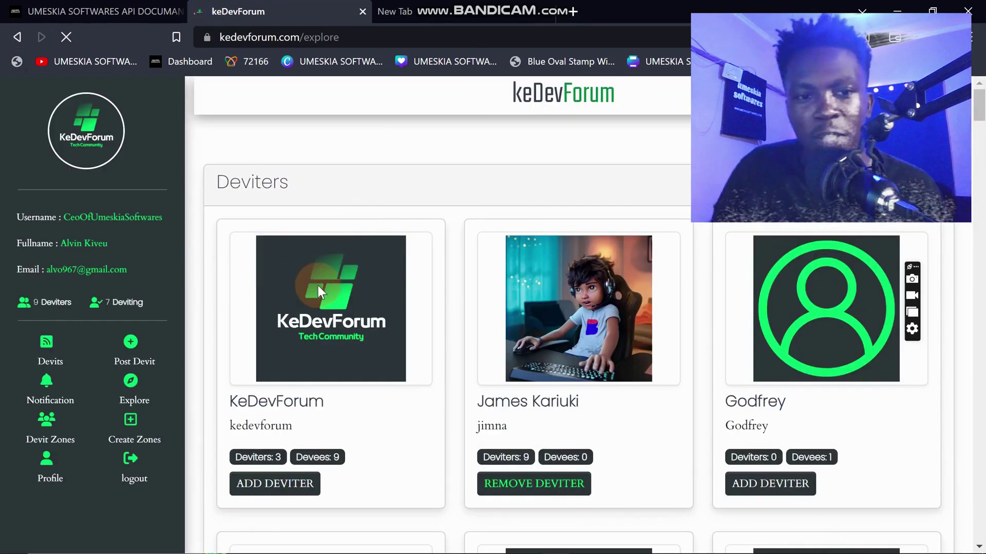
# View the KeDevForum profile (3 deviters, 9 deviting) and return to the Explore cards
pyautogui.moveTo(247, 402); pyautogui.dragTo(359, 402)
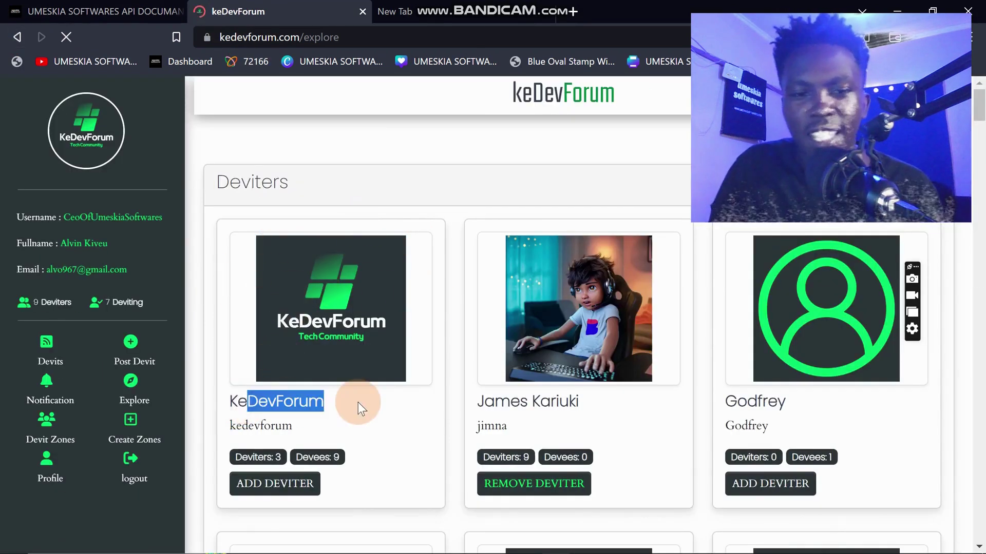
pyautogui.click(371, 369)
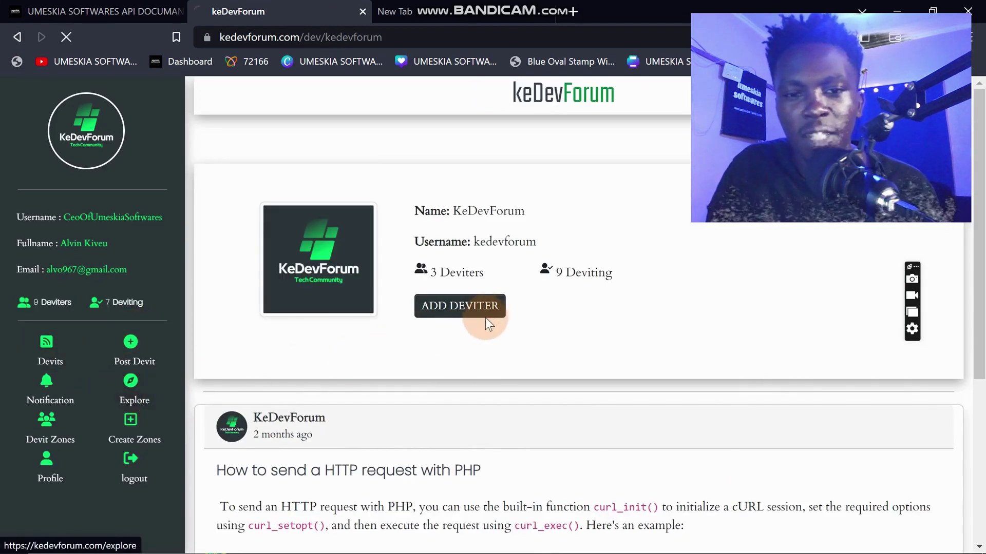
pyautogui.scroll(-2, 461, 337)
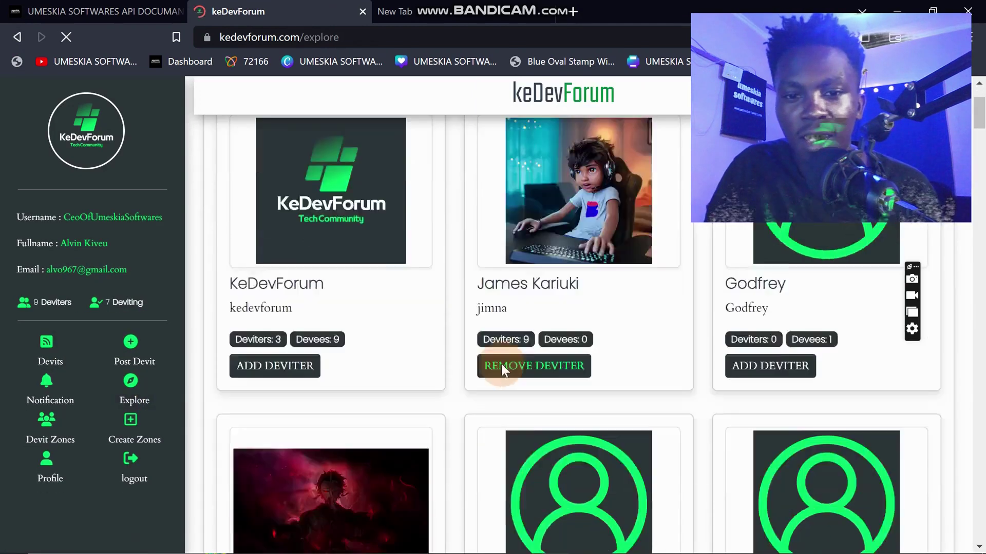
pyautogui.scroll(-2, 501, 363)
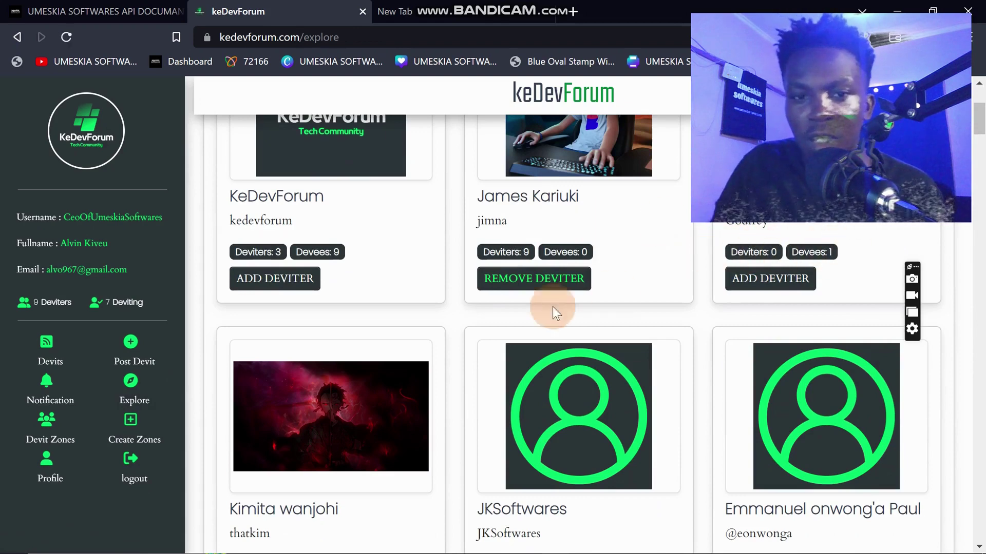
# Add the third top-row user on Explore as a deviter, raising deviting to 8
pyautogui.scroll(-2, 431, 330)
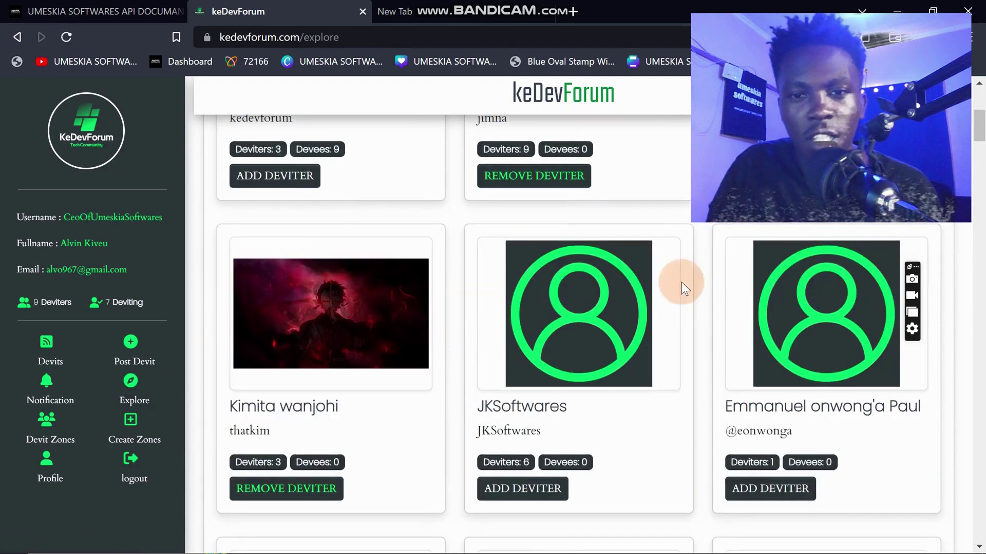
pyautogui.scroll(4, 651, 291)
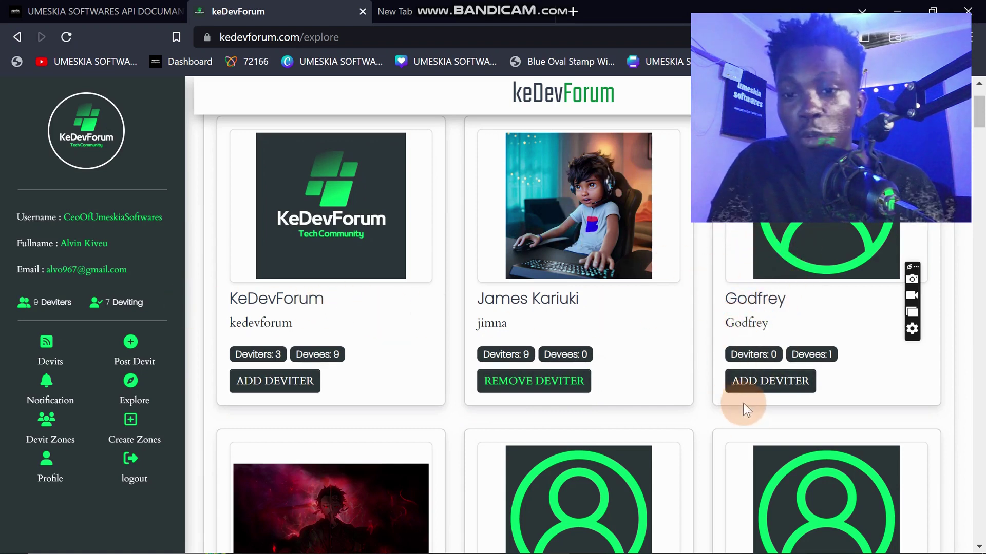
pyautogui.click(764, 382)
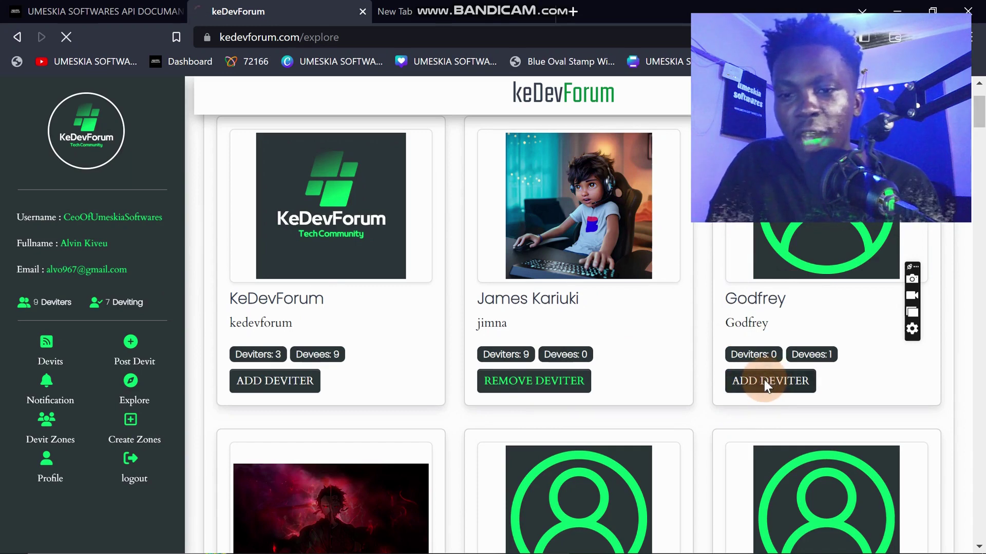
pyautogui.scroll(-2, 753, 303)
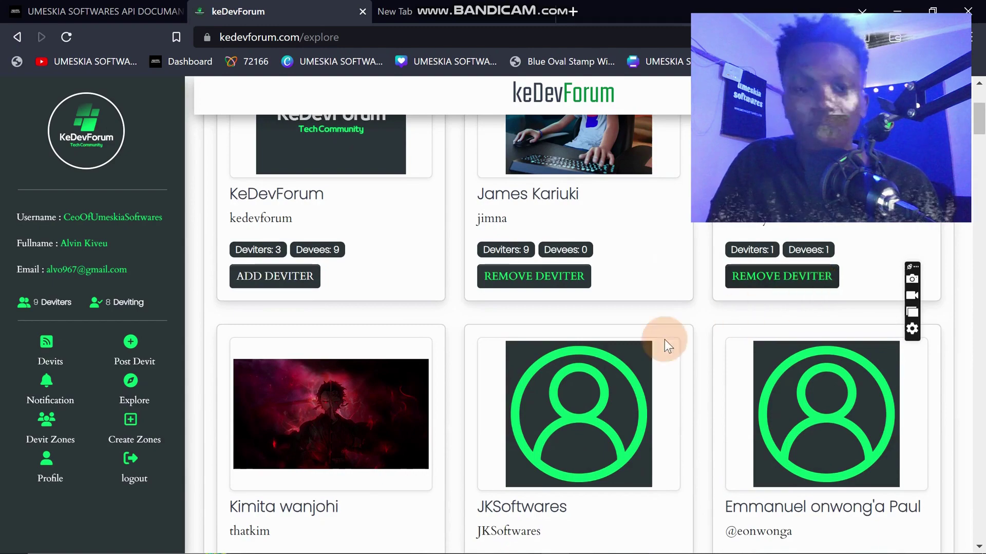
pyautogui.scroll(-8, 664, 340)
pyautogui.scroll(-15, 849, 343)
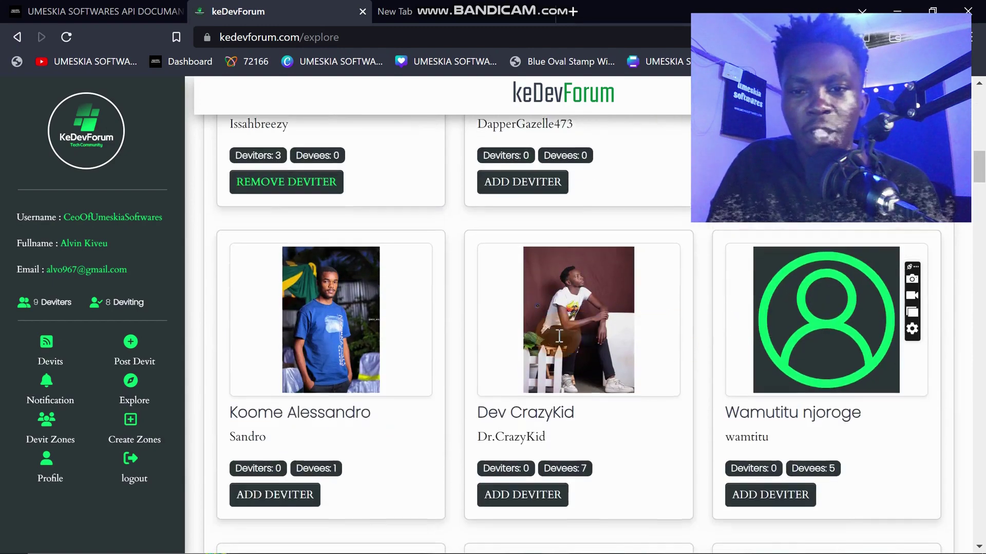
pyautogui.scroll(-10, 534, 302)
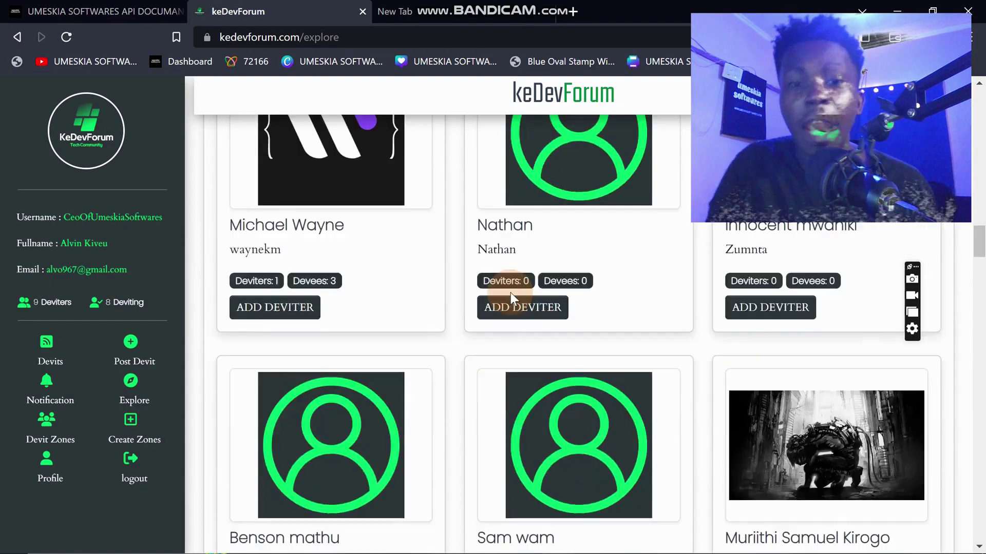
pyautogui.scroll(-5, 510, 292)
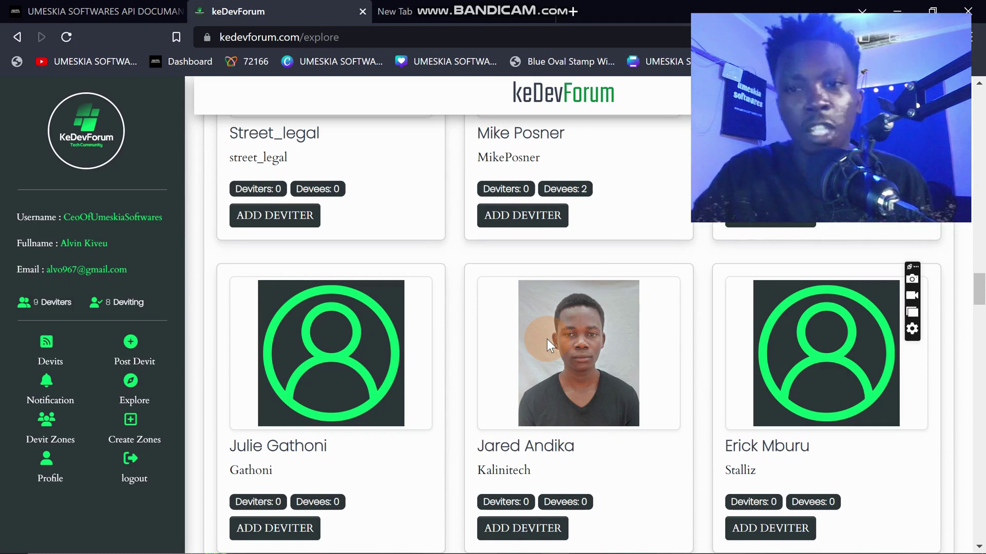
pyautogui.scroll(-14, 547, 339)
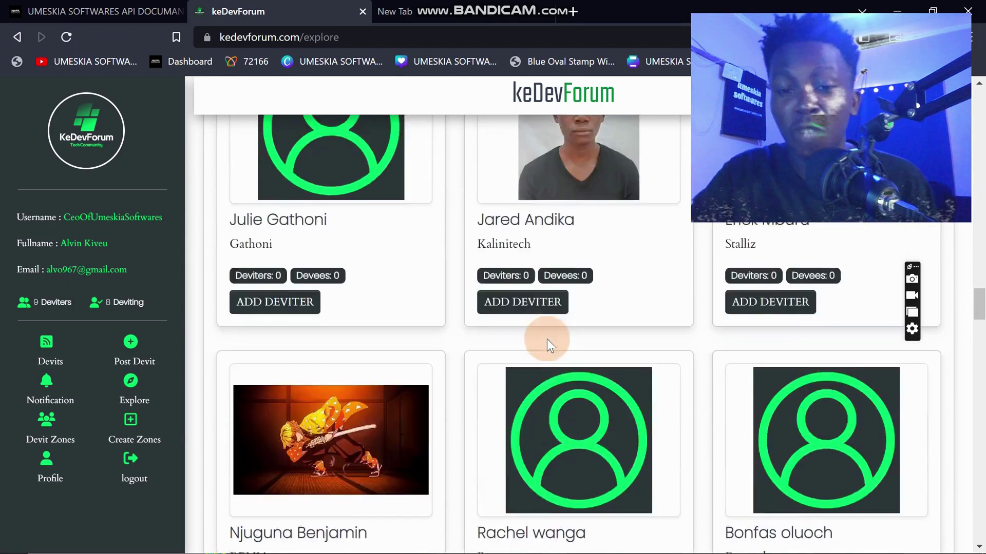
pyautogui.scroll(-6, 547, 339)
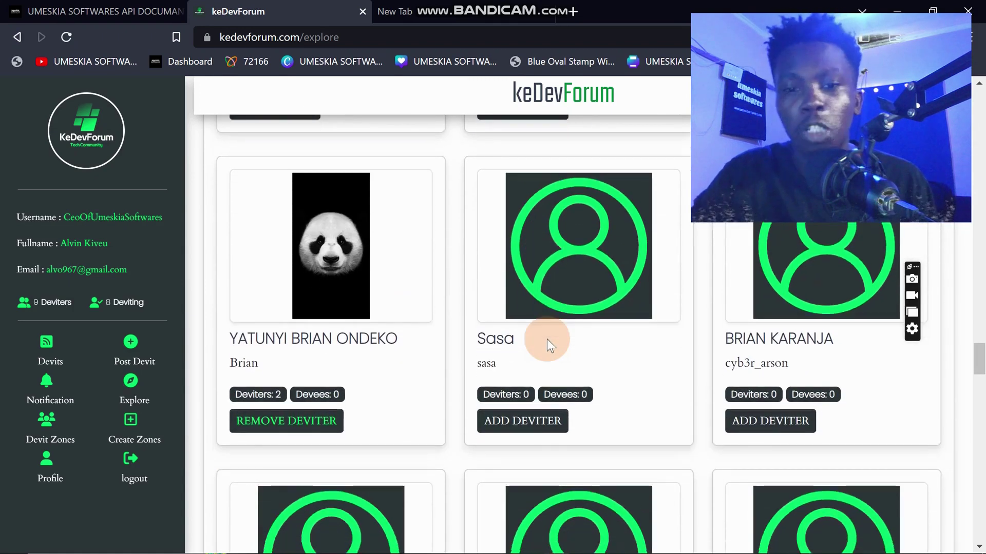
pyautogui.scroll(-12, 547, 338)
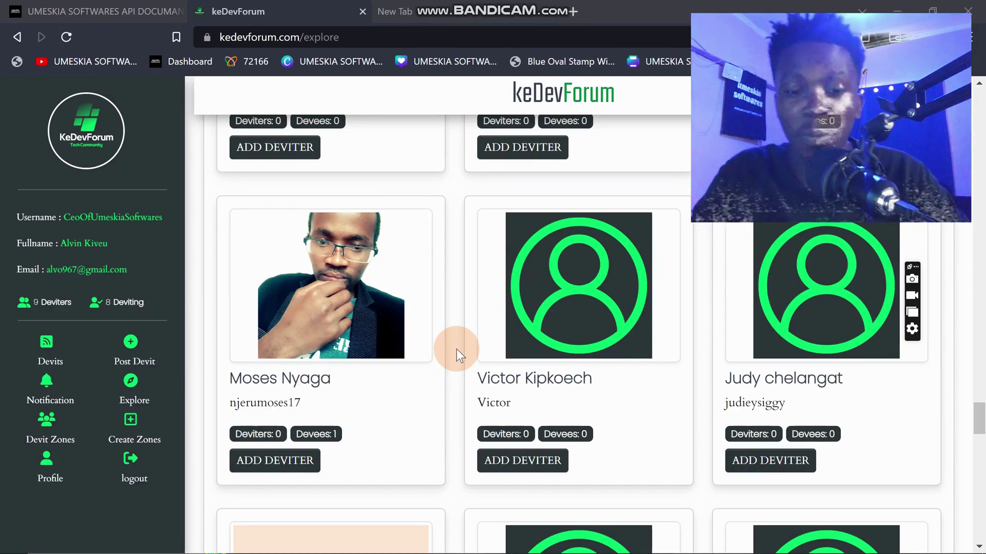
pyautogui.scroll(-8, 457, 349)
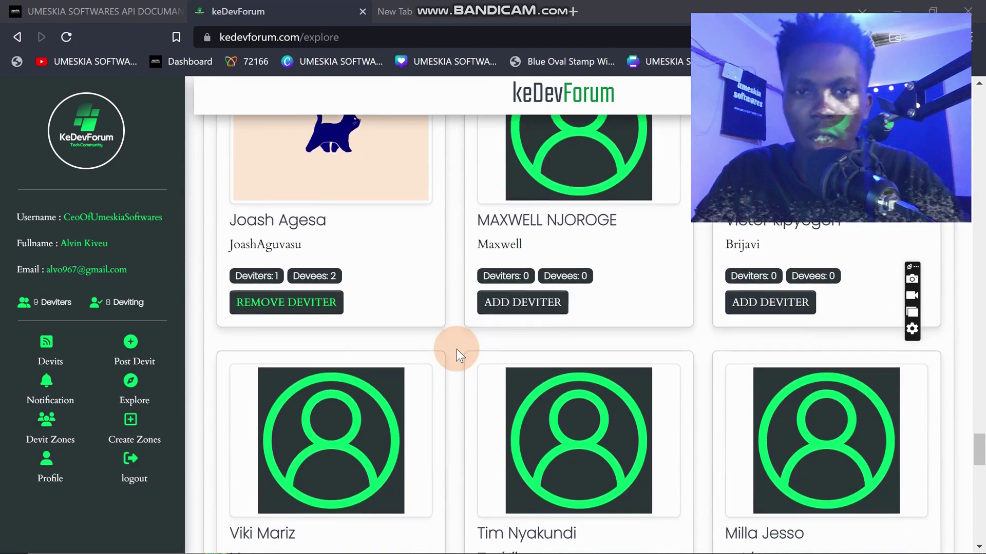
pyautogui.scroll(-10, 457, 349)
pyautogui.scroll(-10, 457, 349)
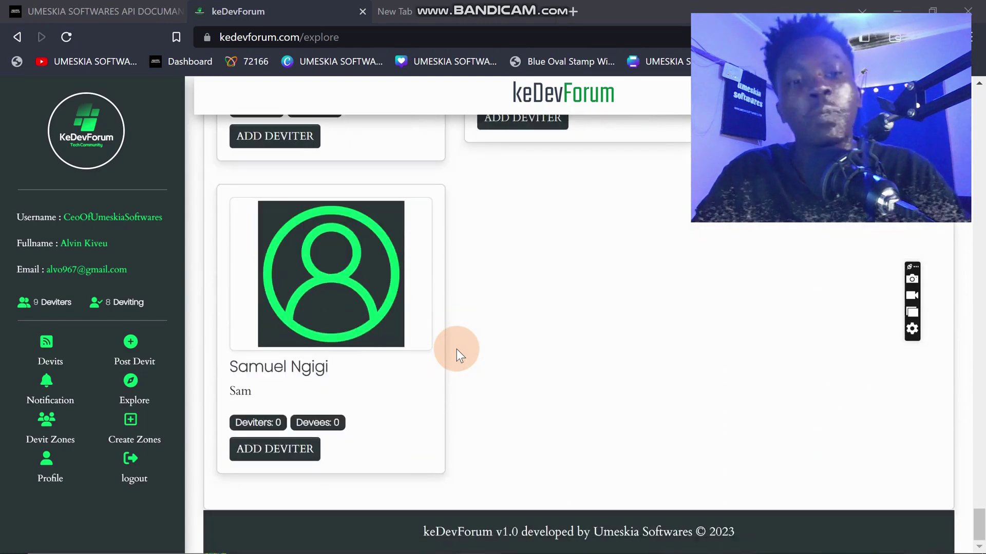
pyautogui.scroll(15, 457, 349)
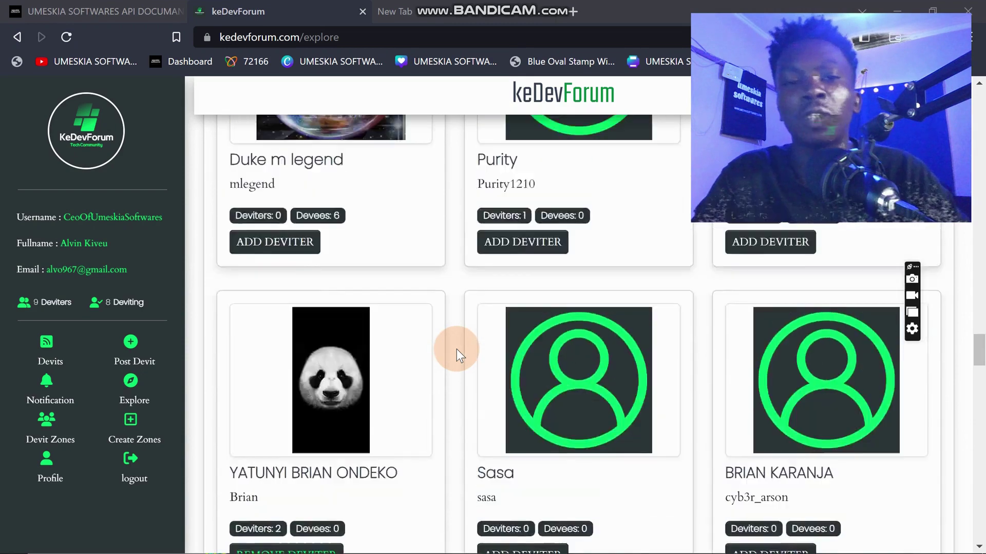
pyautogui.scroll(3, 456, 349)
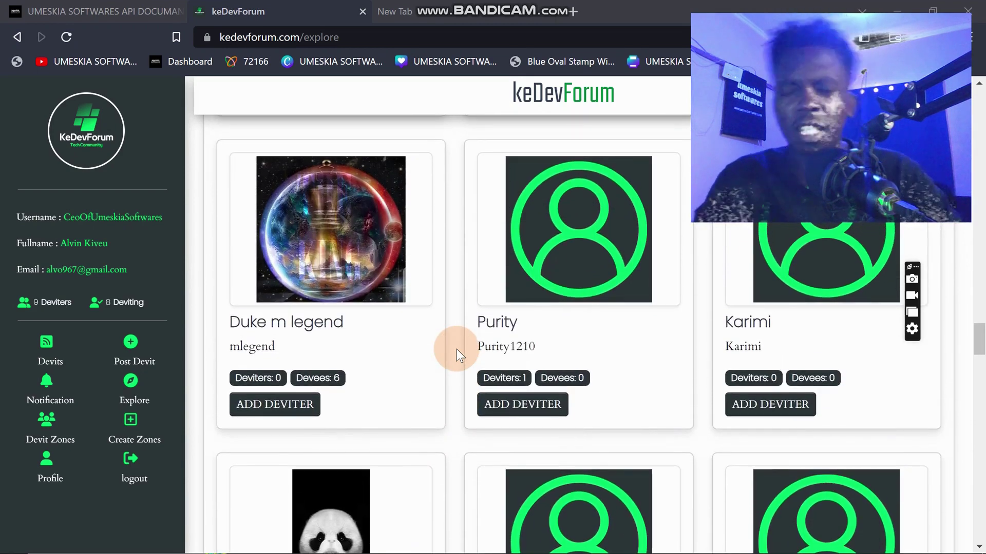